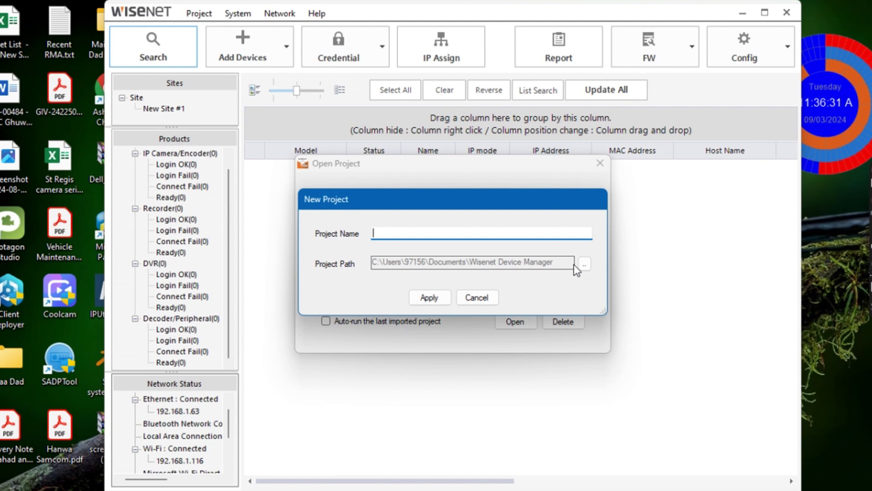
Create a project named 'gdggsgd' protected by a project password, confirmed twice.
type("gdggsgd")
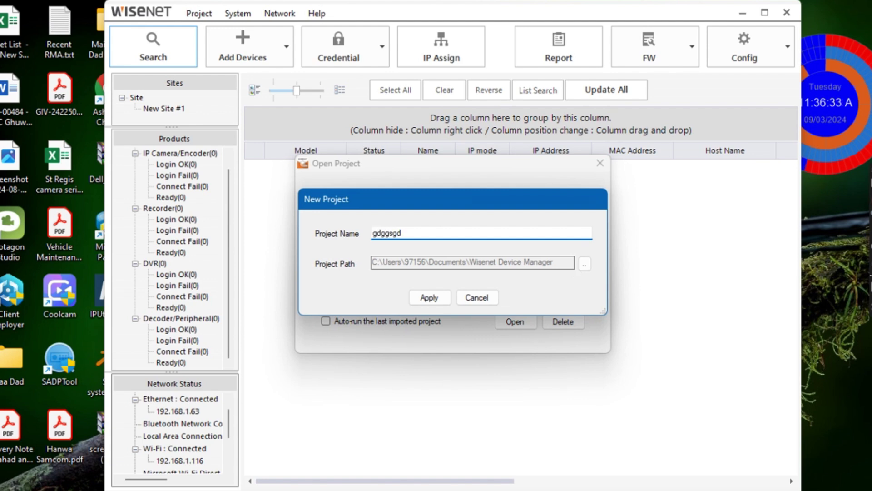
left_click(434, 301)
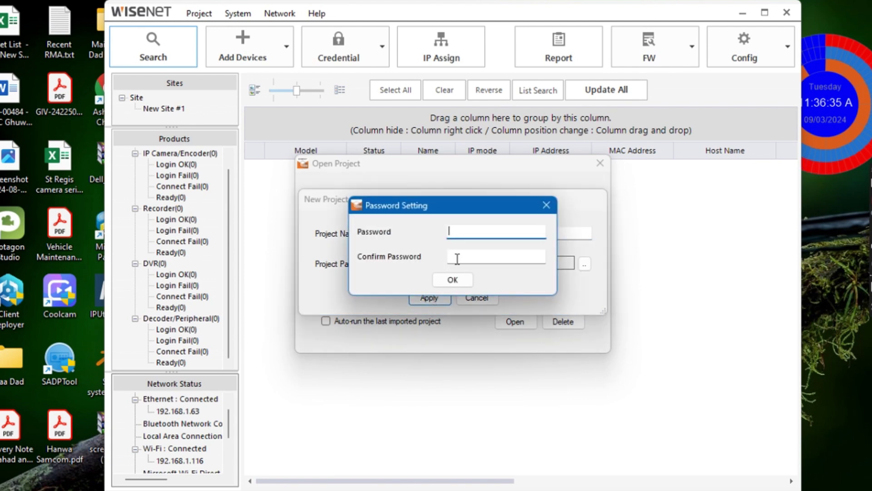
type("123456")
left_click(510, 262)
type("1234")
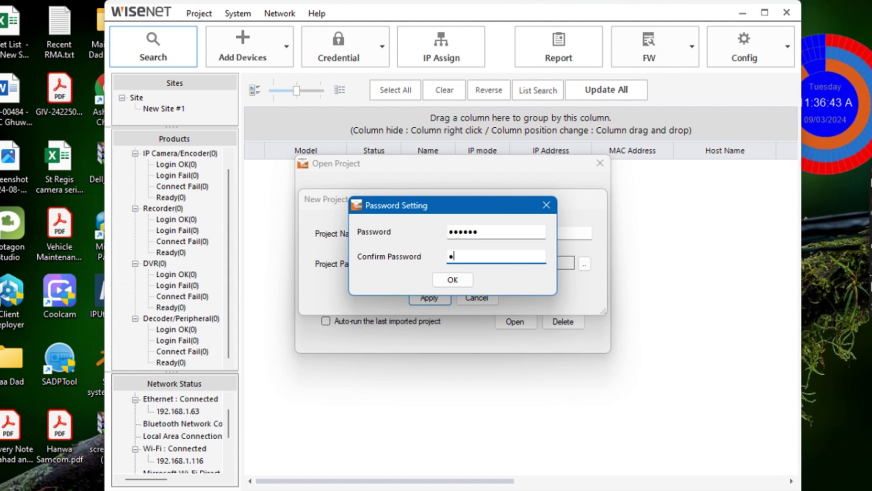
type("56")
left_click(453, 279)
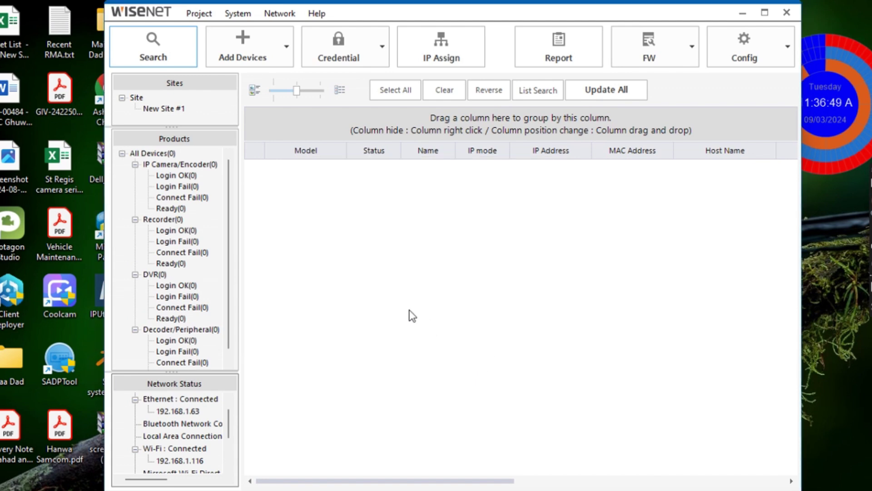
Search the network and inspect the found XND-C8083RV camera (DHCP, Need PW).
left_click(162, 56)
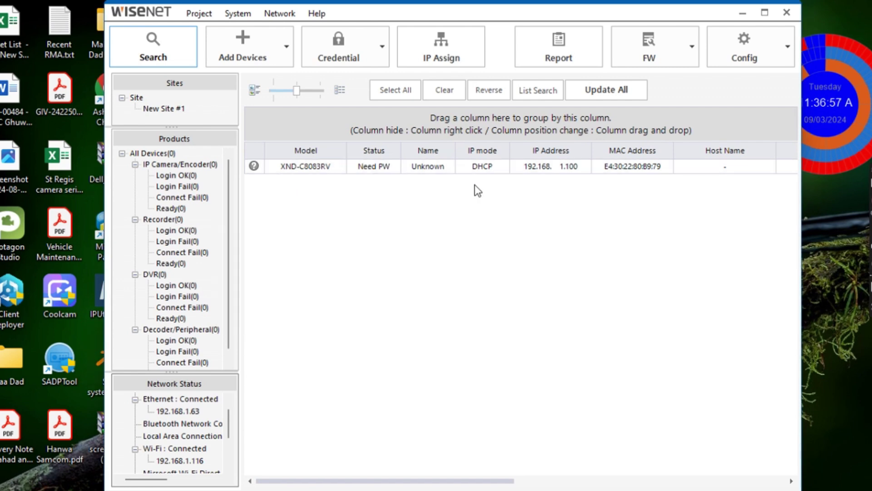
left_click(433, 168)
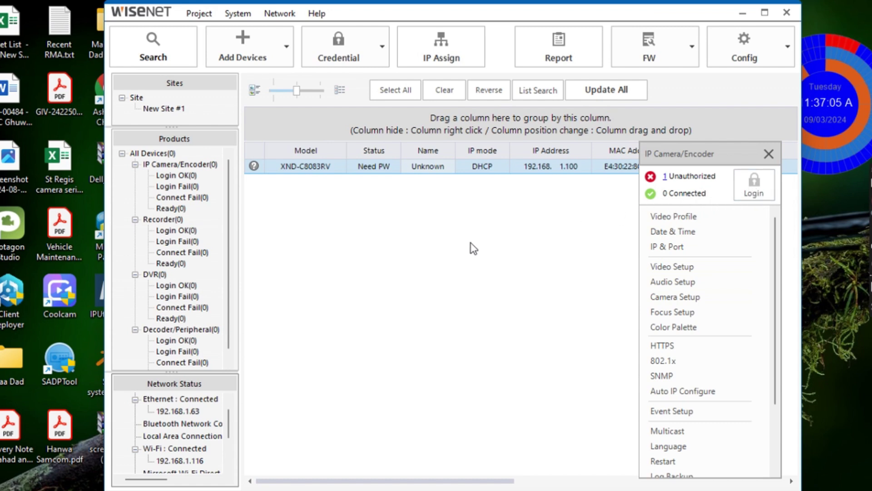
left_click(768, 154)
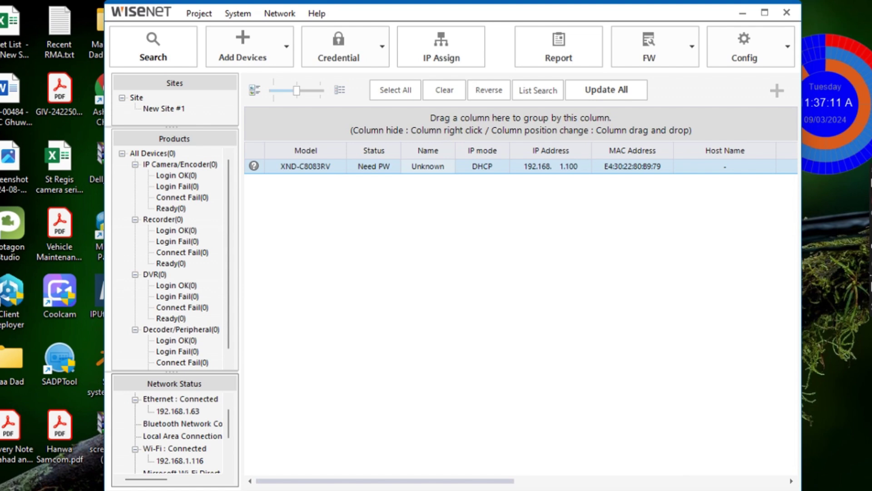
Find and open the Windows Ethernet settings page by searching 'ether'.
key("super")
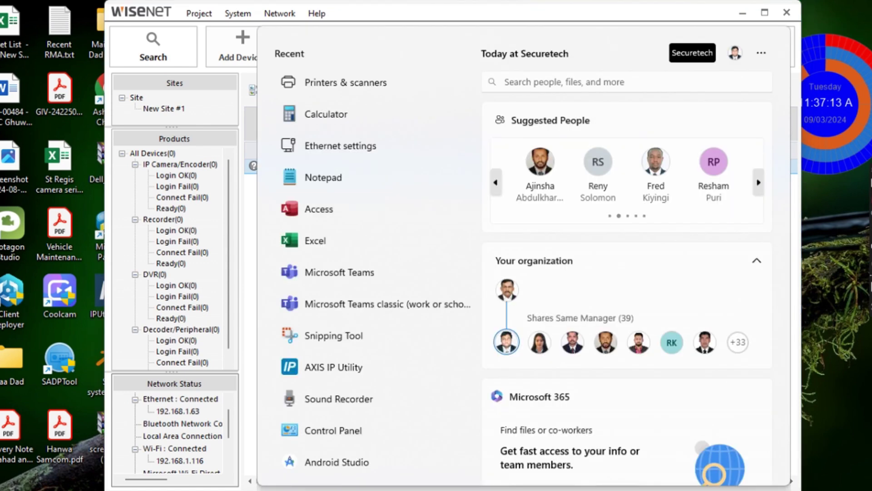
type("ether")
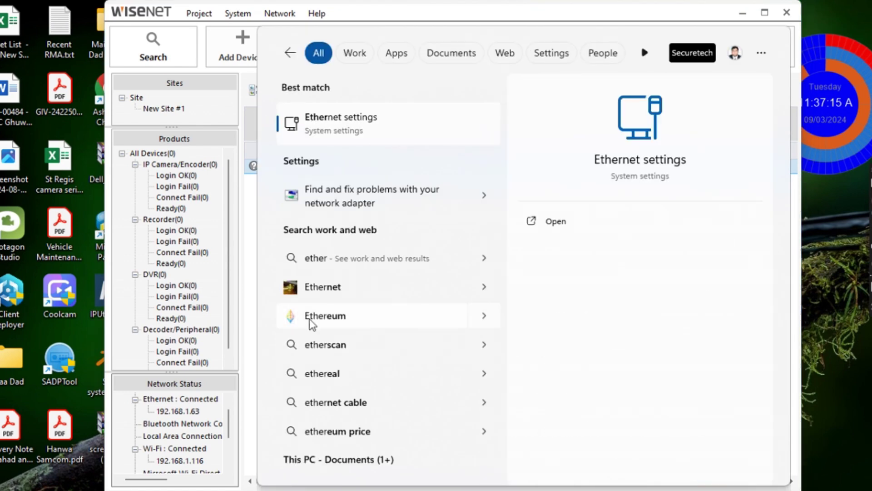
left_click(393, 131)
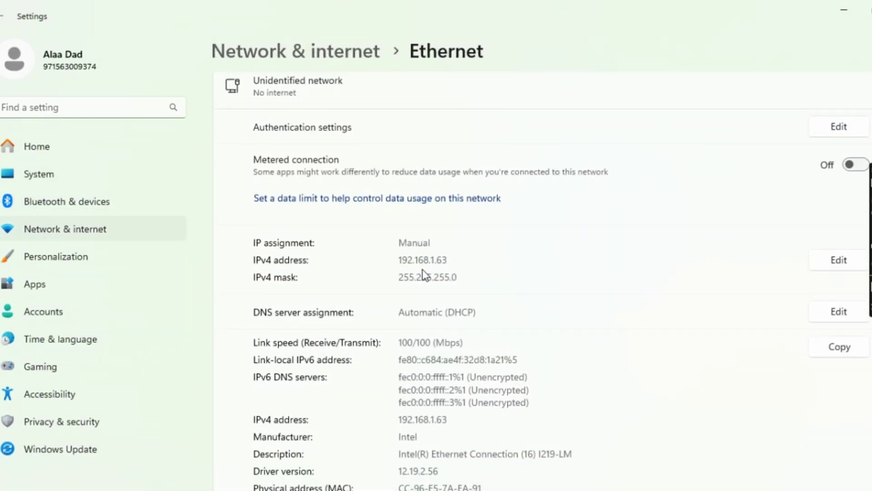
Change the Ethernet IPv4 address to 192.168.1.99, save it, and show the desktop.
left_click(827, 265)
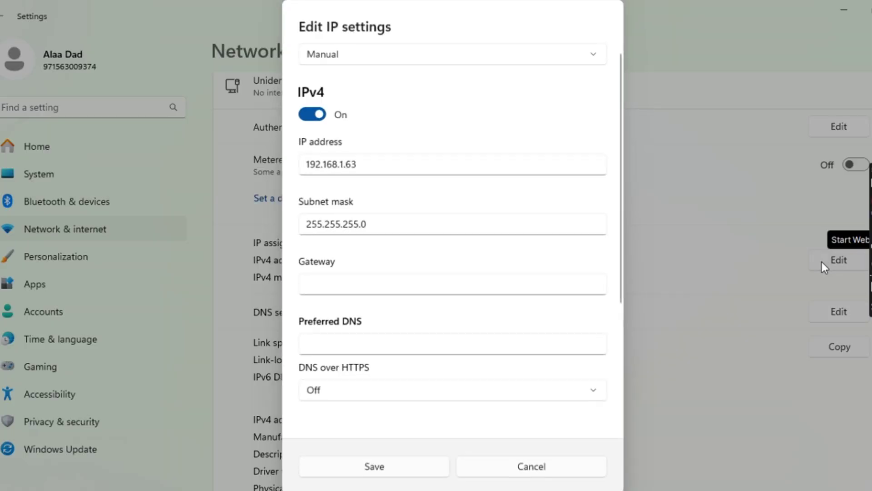
left_click(416, 169)
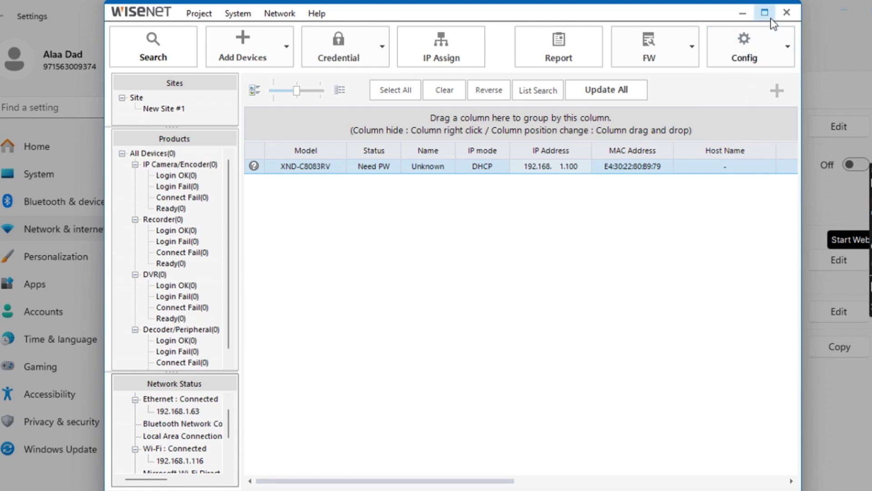
left_click(742, 12)
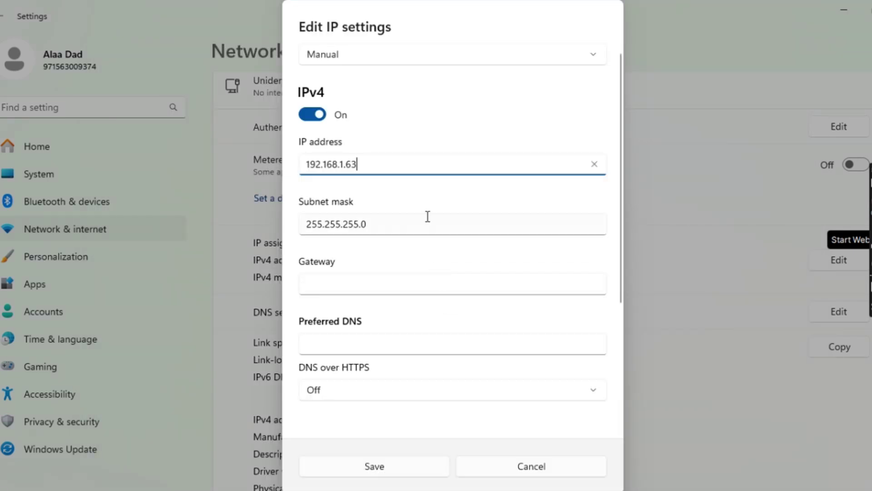
key("BackSpace")
key("BackSpace")
key("BackSpace")
type(".99")
left_click(411, 468)
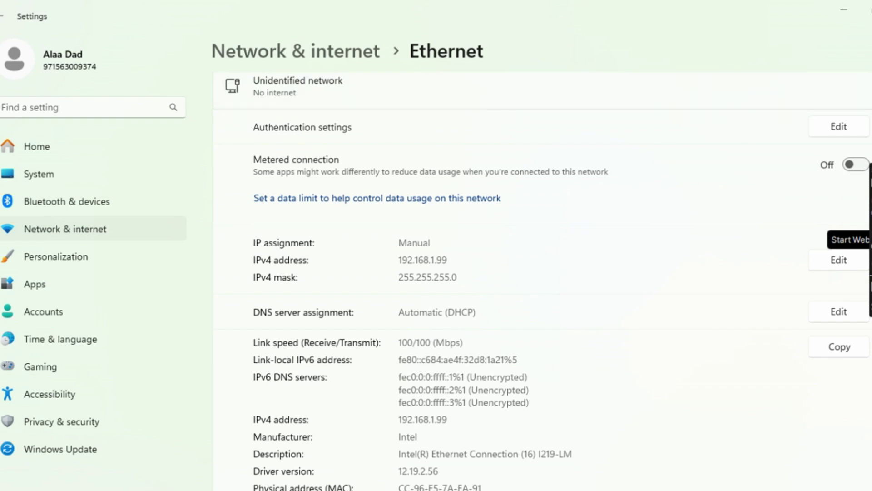
key("super+d")
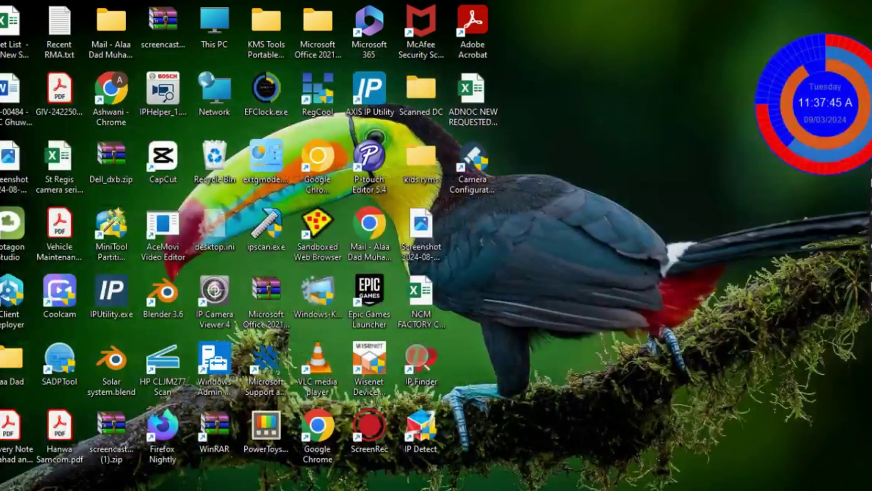
Launch the browser and load the camera's 192.168.1.x address.
double_click(317, 424)
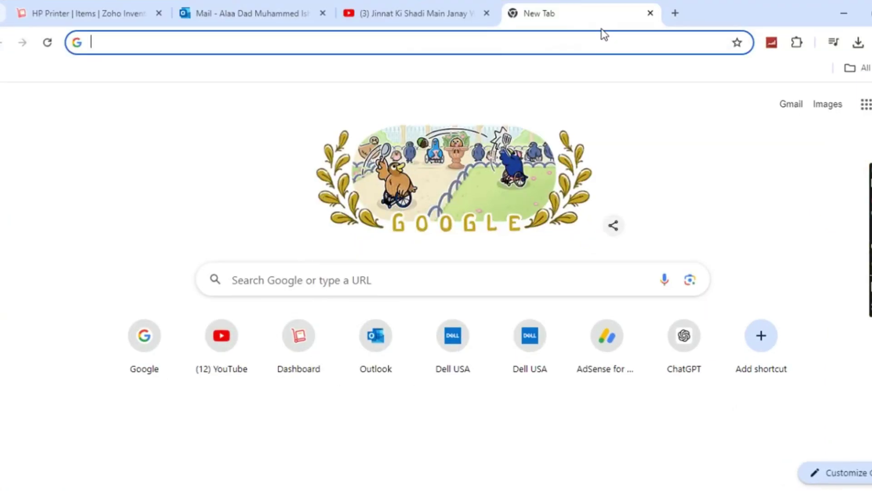
type("192.168.1.100")
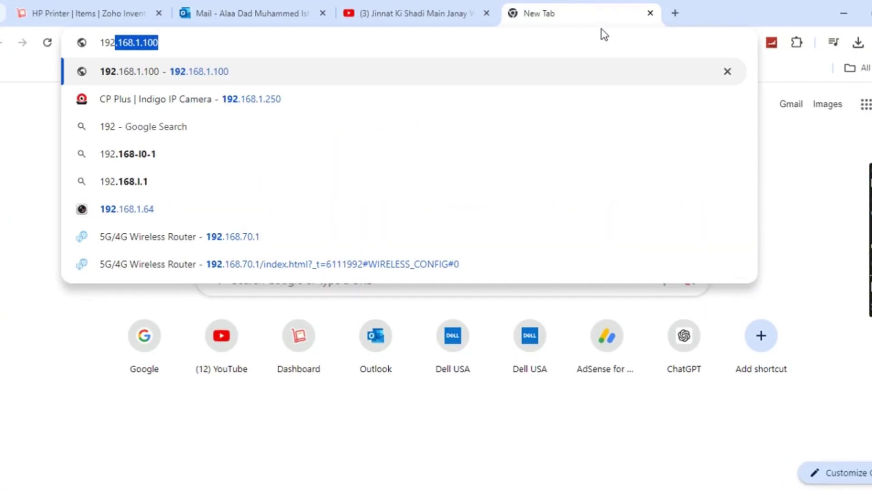
key("Return")
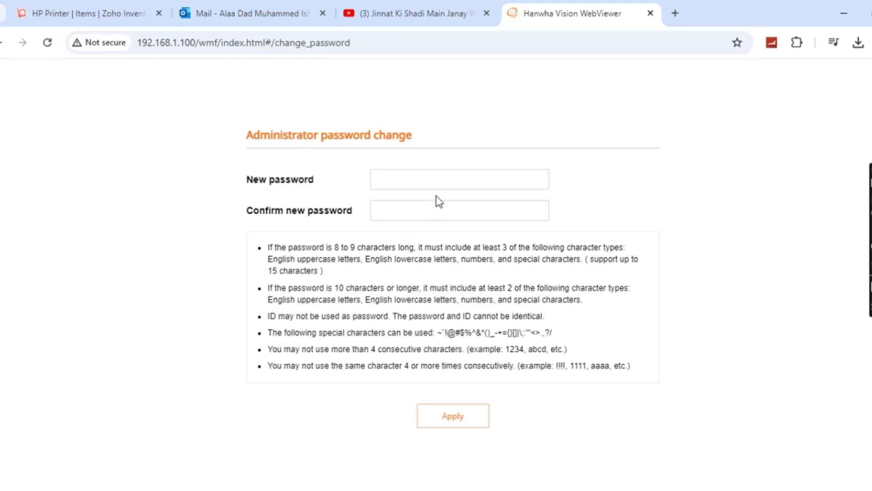
Enter and confirm the new administrator password, then apply and confirm the change.
left_click(444, 186)
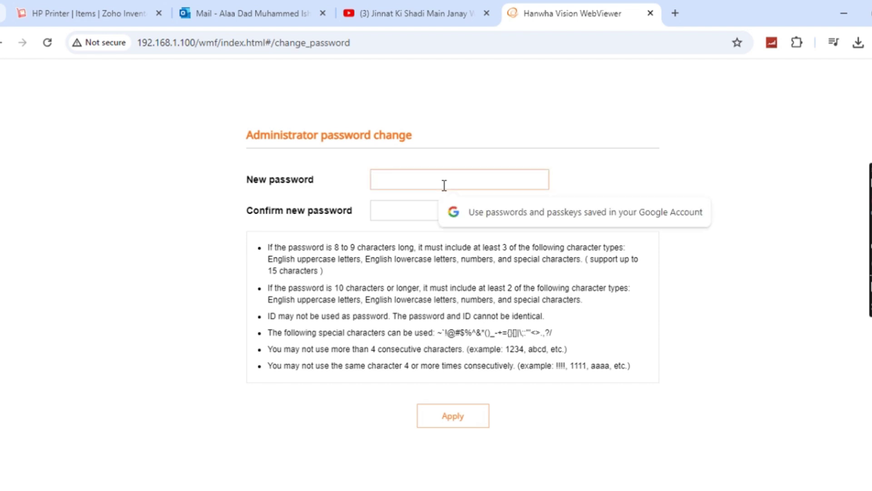
type("••")
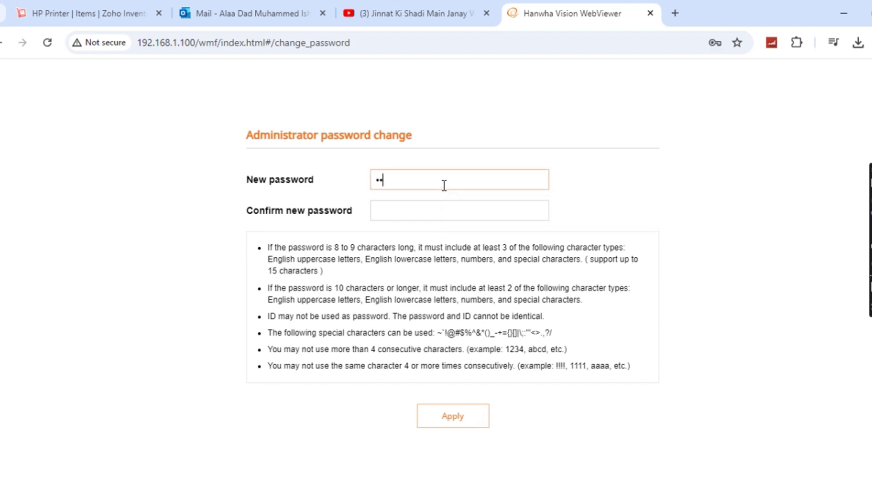
type("••••••")
left_click(448, 212)
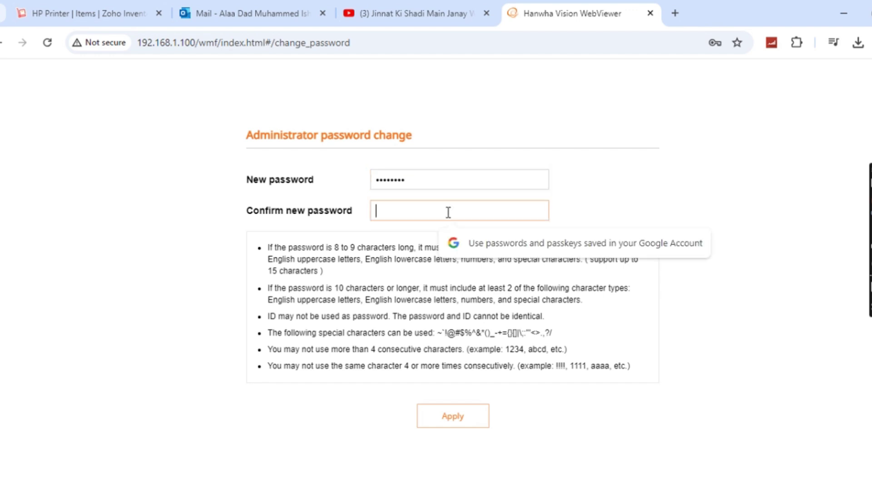
type("•••••")
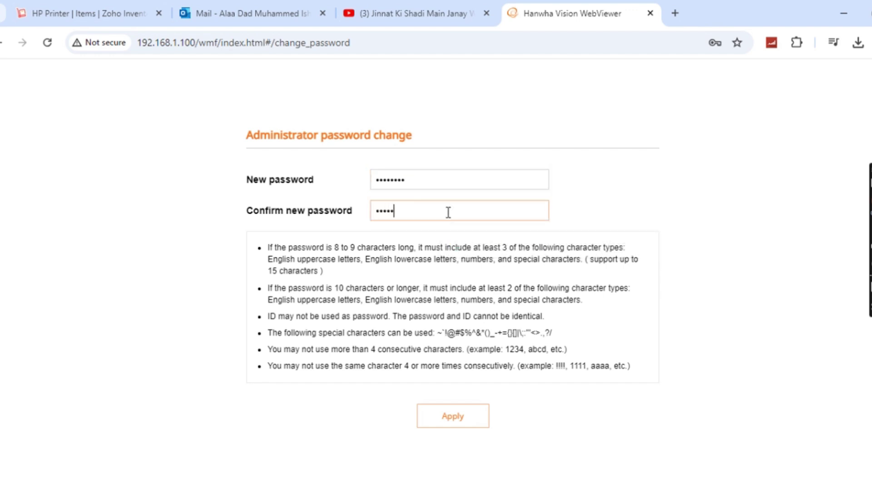
type("•••")
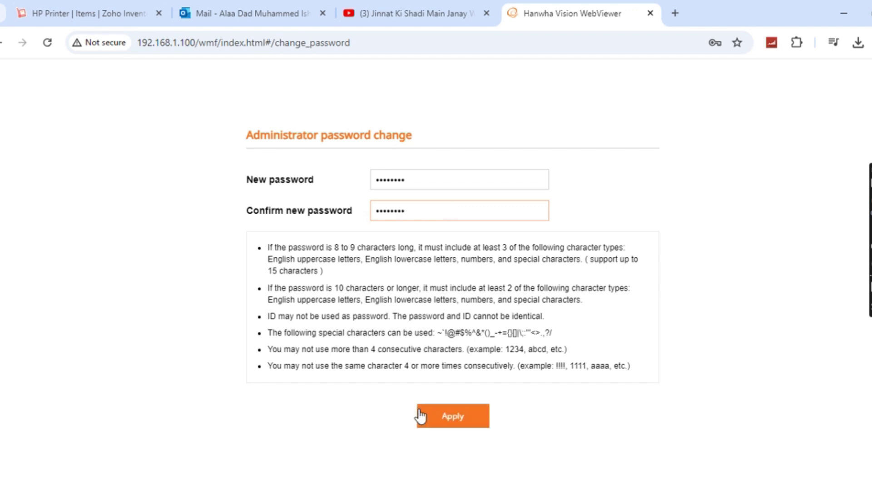
left_click(454, 417)
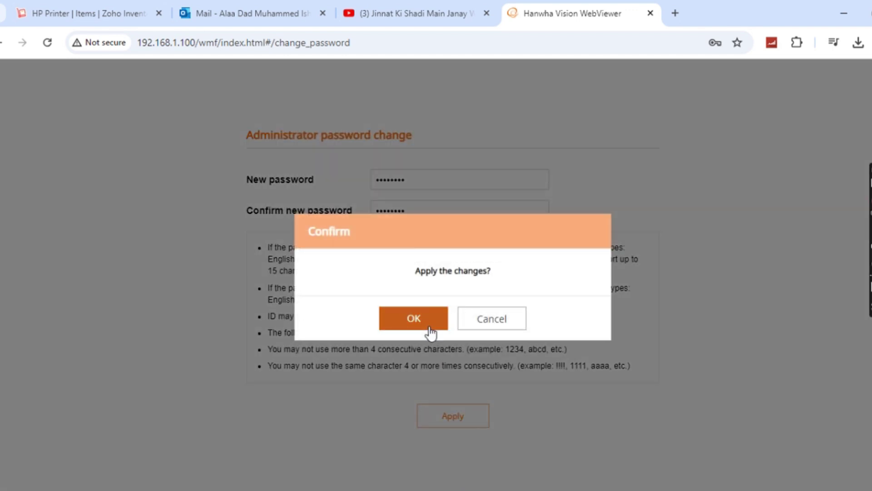
left_click(429, 331)
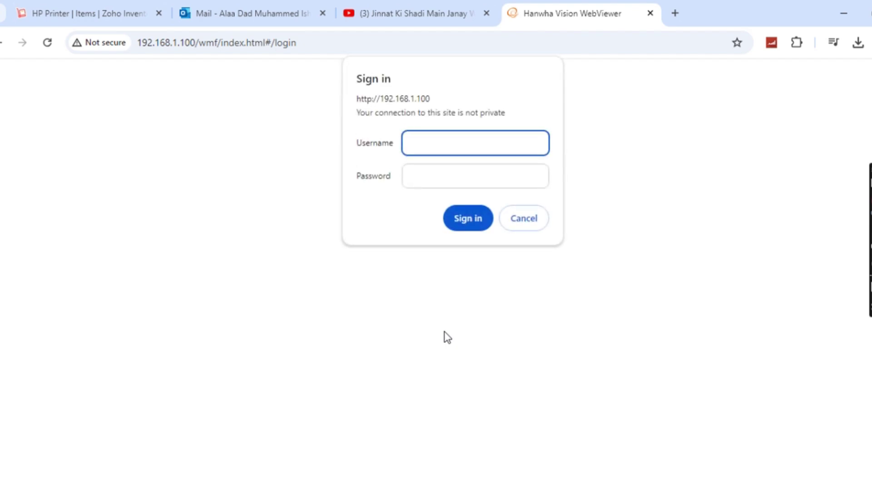
Sign in to the camera with the admin username and its password.
type("adi")
type("min")
left_click(445, 174)
type("admi")
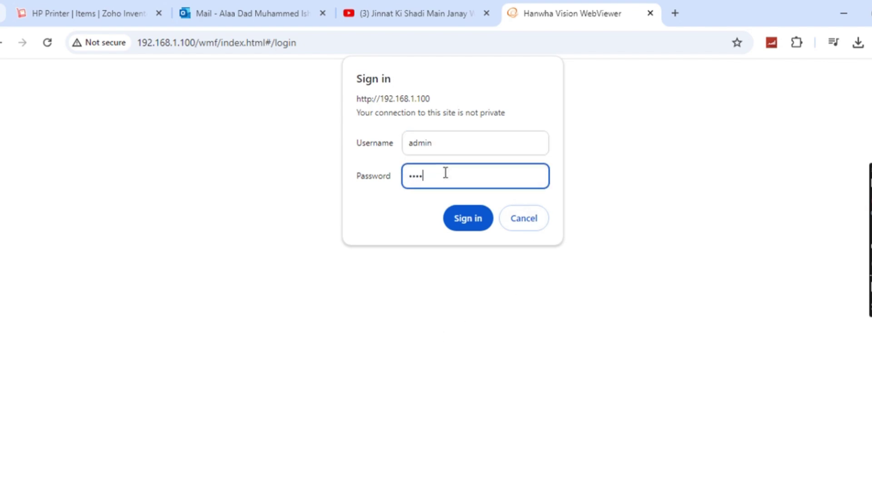
type("n123")
left_click(483, 214)
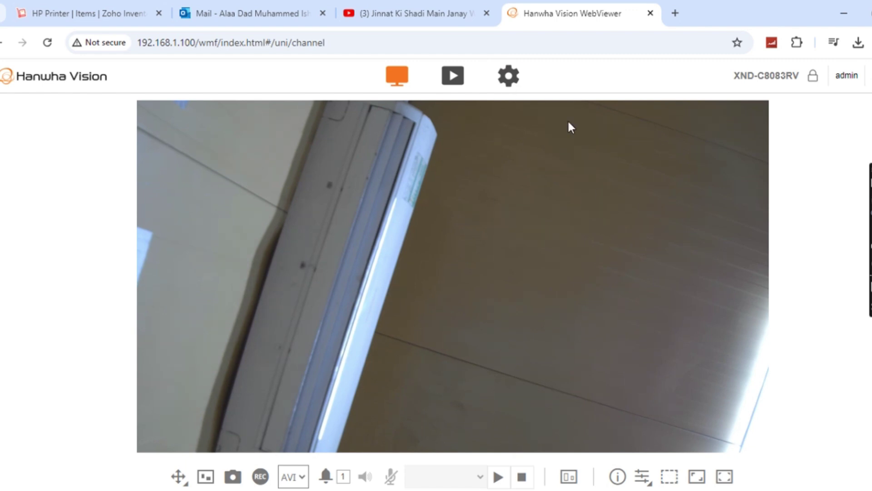
Open Setup, scroll through the Basic Video profile list, then go to the User page.
left_click(508, 75)
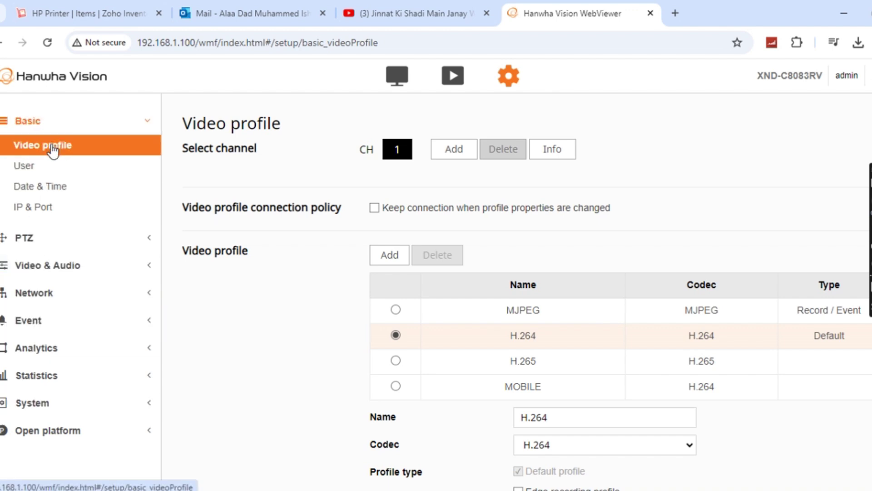
scroll(650, 273, "down", 2)
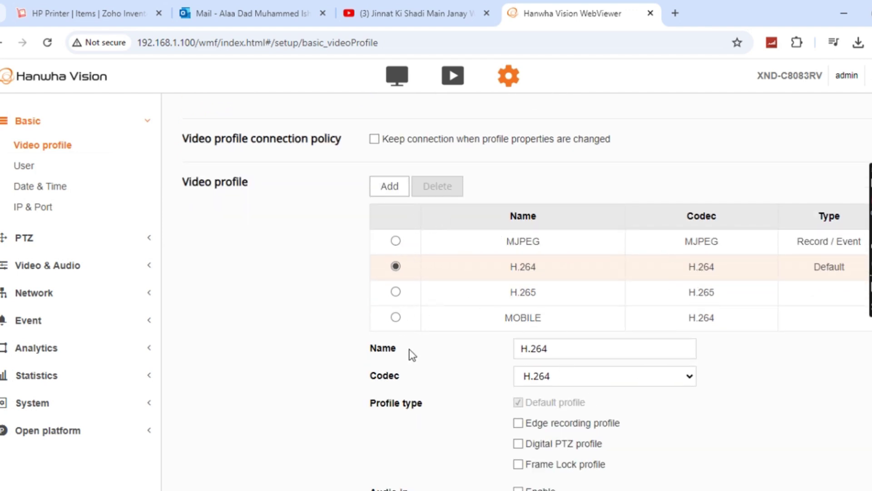
scroll(673, 380, "down", 2)
scroll(557, 292, "up", 2)
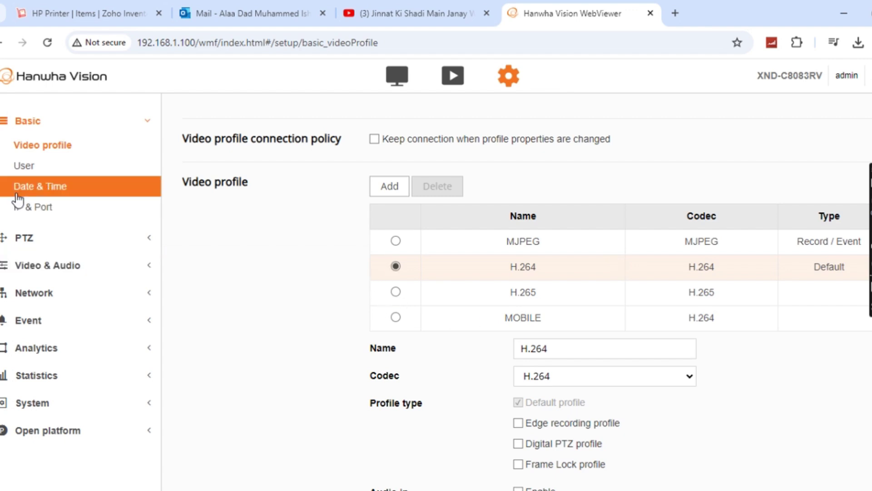
left_click(48, 175)
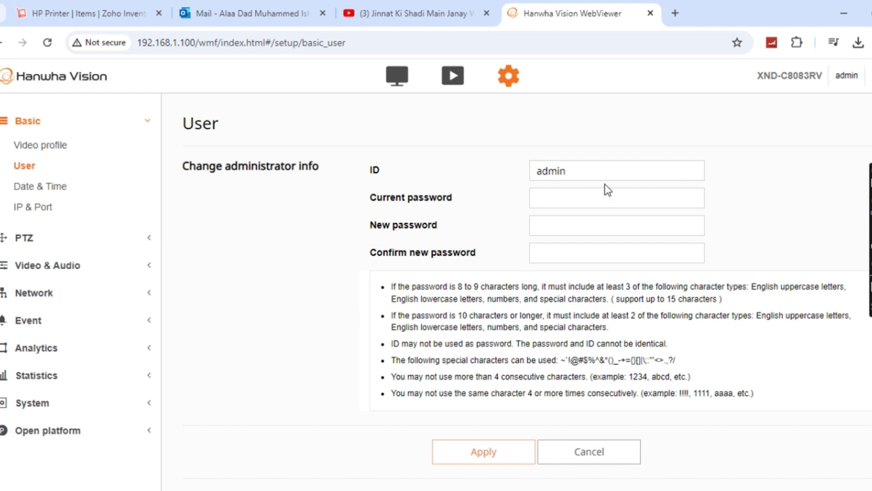
left_click(572, 201)
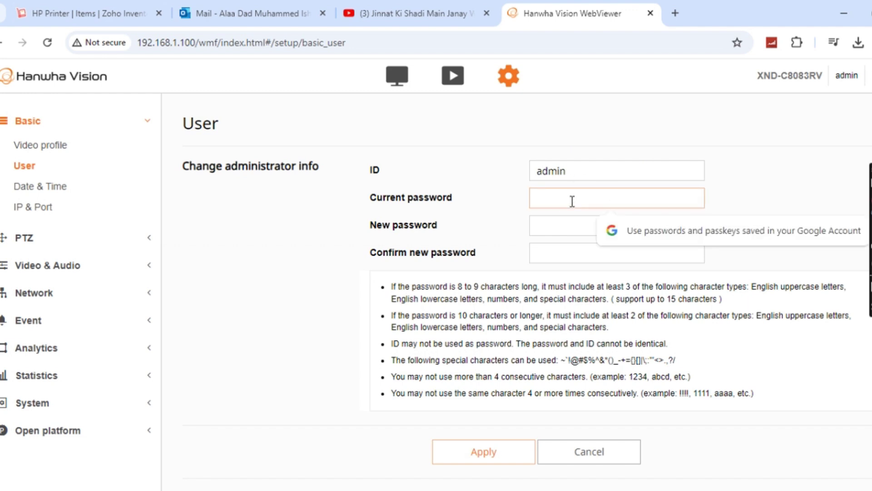
type("••")
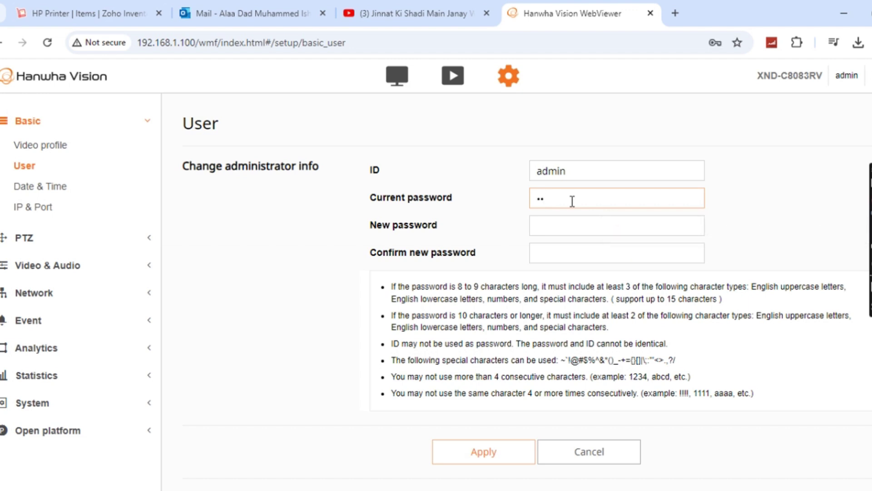
type("••••••")
left_click(598, 228)
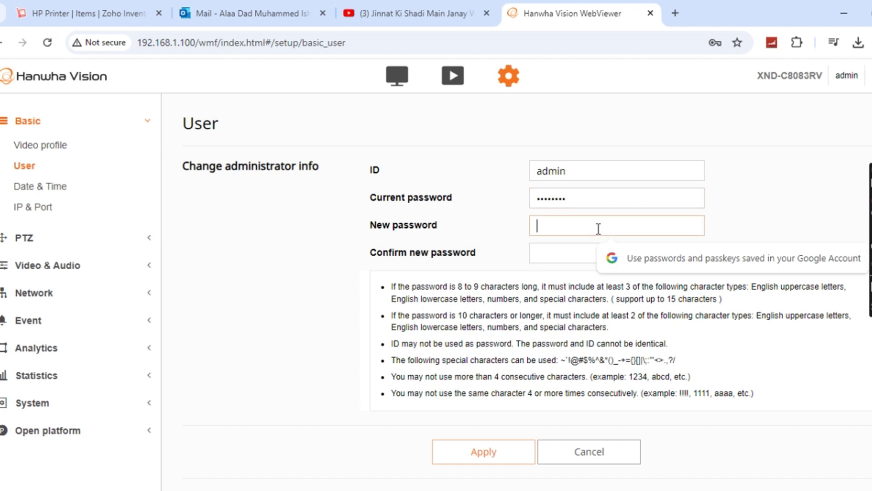
type("•••••••")
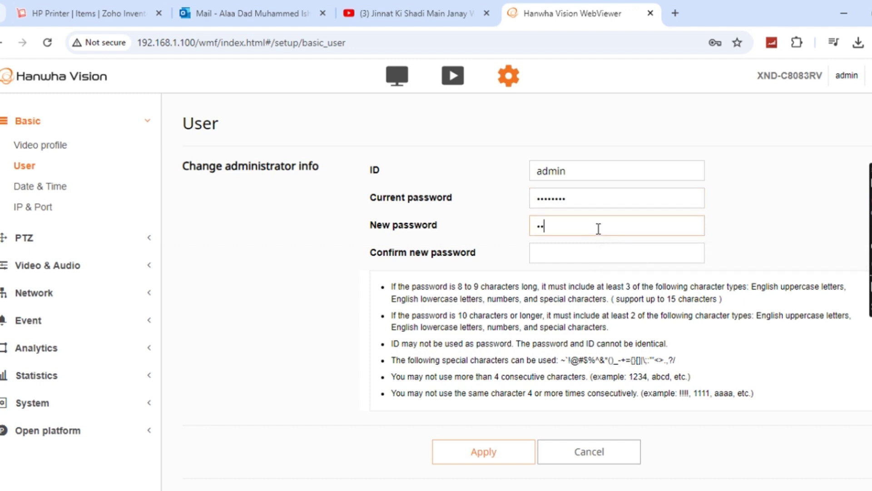
type("•••••")
left_click(592, 253)
type("••")
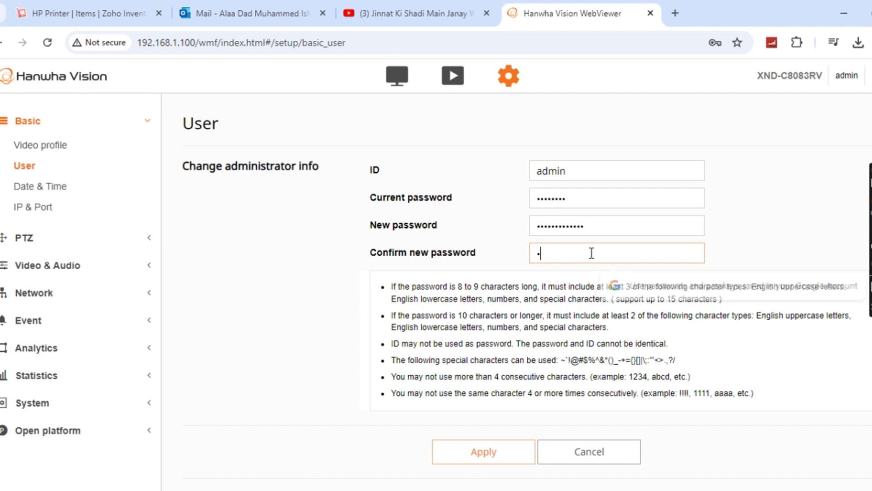
key("BackSpace")
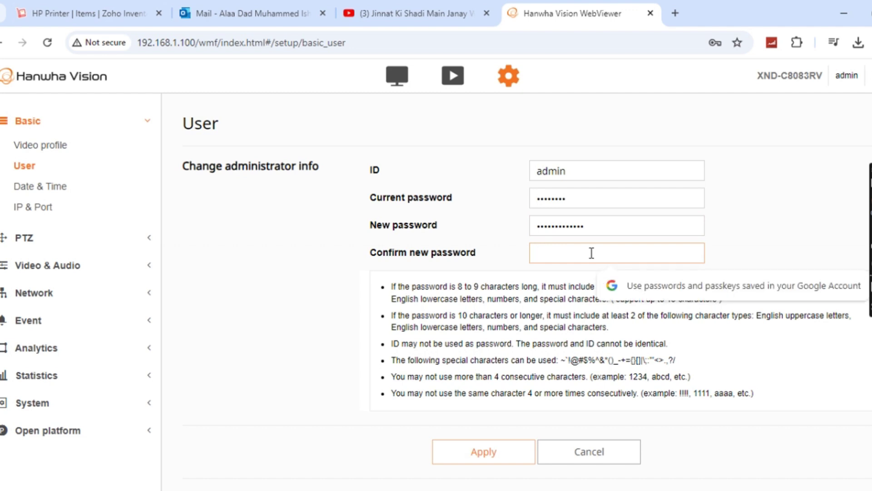
type("••••••••••")
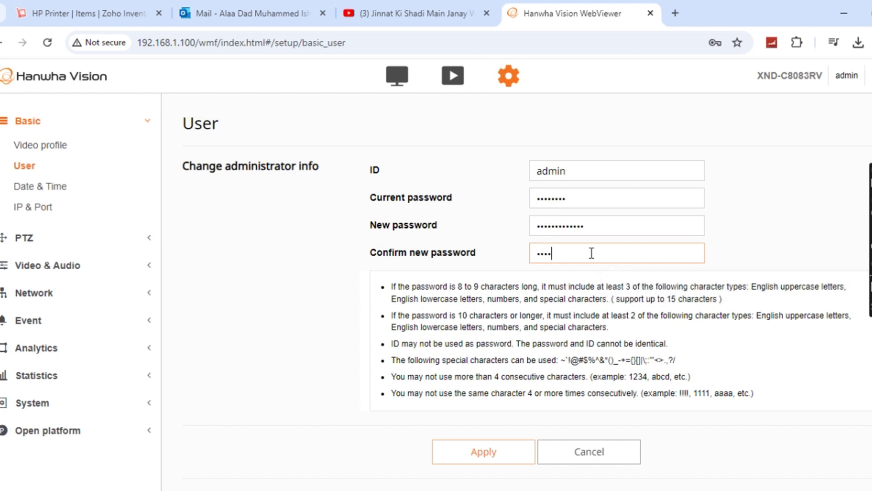
type("•••")
key("BackSpace")
key("BackSpace")
key("BackSpace")
key("BackSpace")
key("BackSpace")
key("BackSpace")
key("BackSpace")
key("BackSpace")
key("BackSpace")
key("BackSpace")
key("BackSpace")
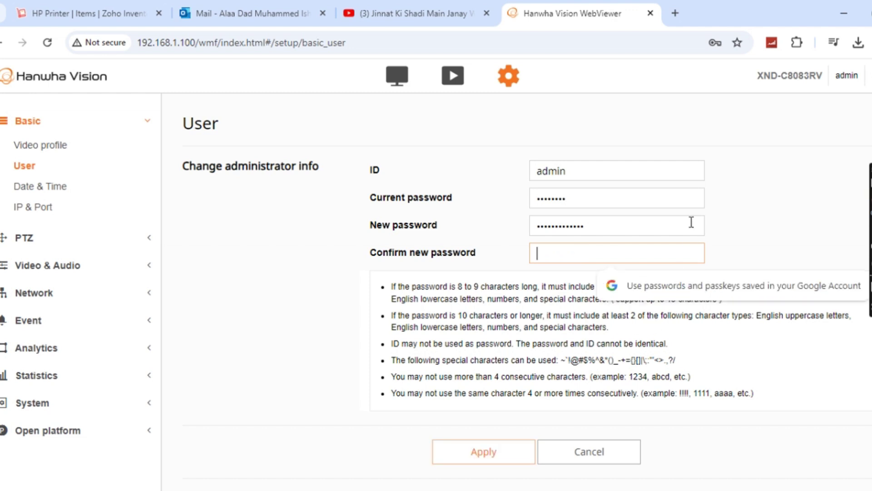
left_click(691, 222)
key("BackSpace")
key("BackSpace")
key("BackSpace")
key("BackSpace")
key("BackSpace")
key("BackSpace")
key("BackSpace")
key("BackSpace")
key("BackSpace")
key("BackSpace")
key("BackSpace")
key("BackSpace")
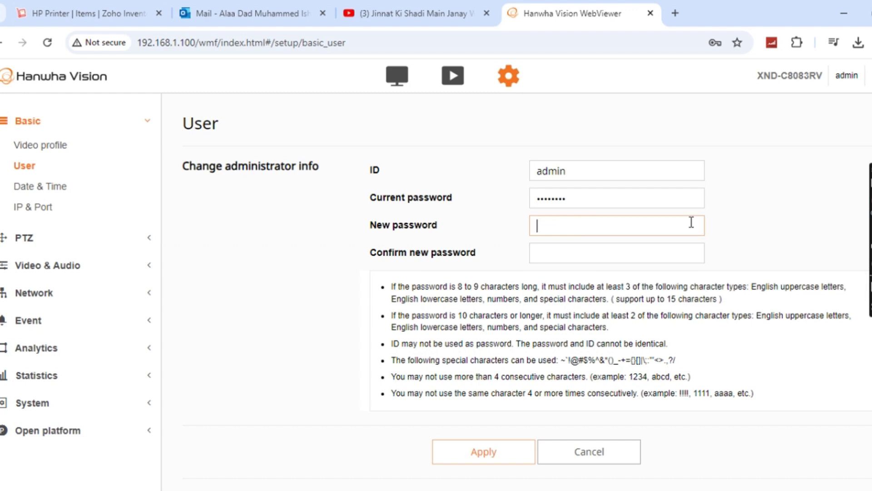
left_click(695, 199)
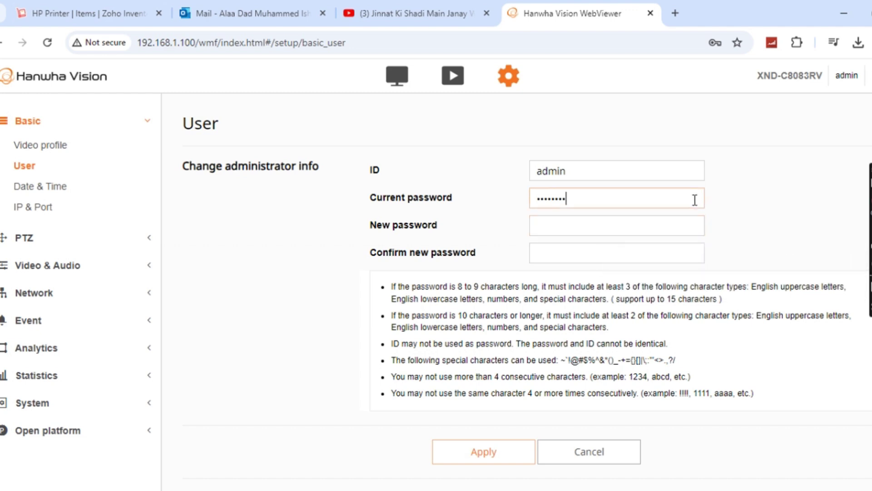
key("BackSpace")
key("BackSpace")
key("BackSpace")
key("BackSpace")
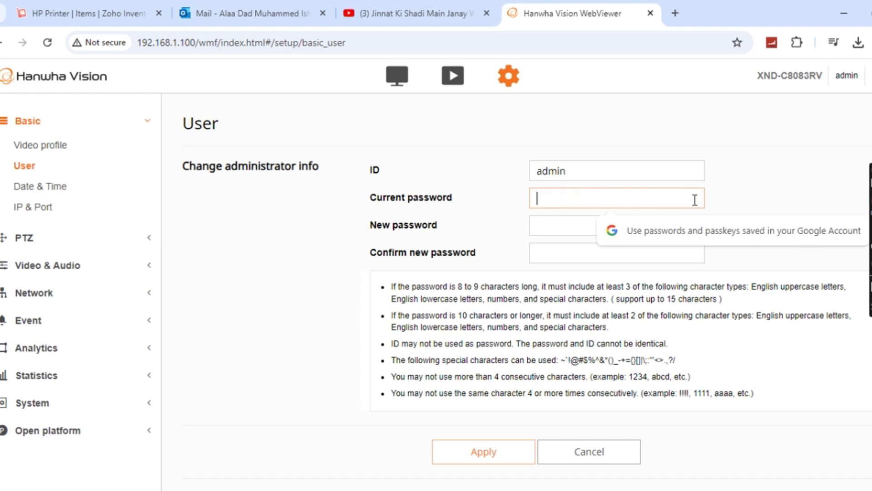
On the Date & Time page, choose time zone (GMT+04:00) Abu Dhabi, Muscat and apply it.
left_click(86, 201)
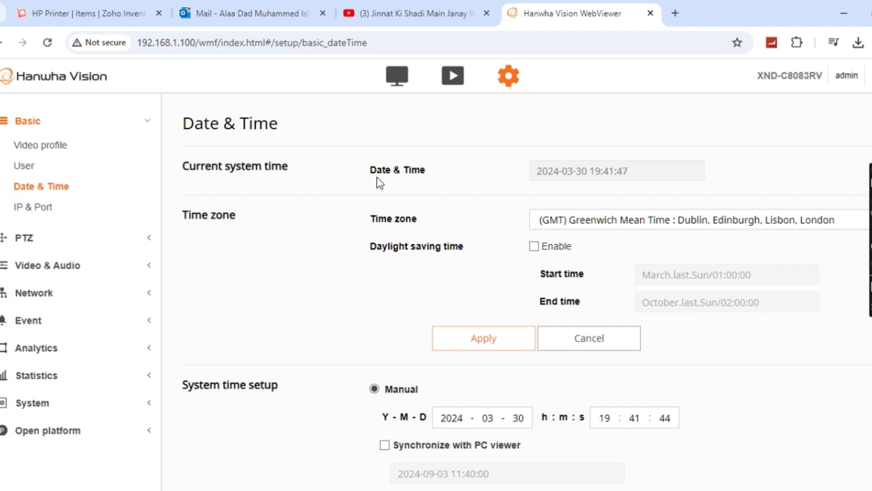
left_click(663, 221)
scroll(671, 402, "up", 1)
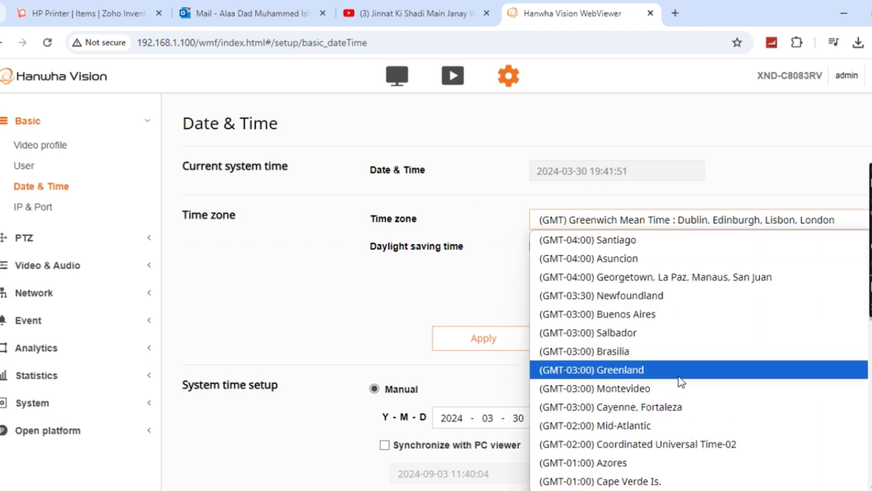
scroll(681, 382, "down", 3)
scroll(680, 369, "down", 3)
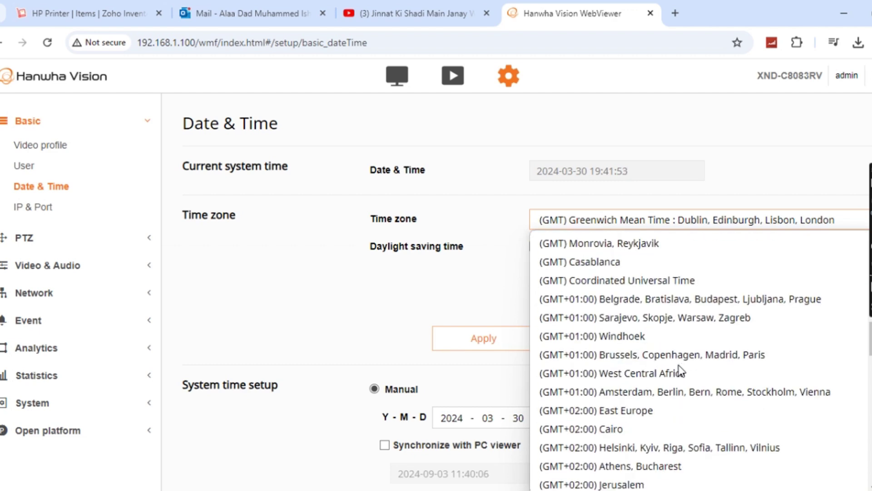
scroll(677, 367, "up", 5)
scroll(684, 335, "up", 6)
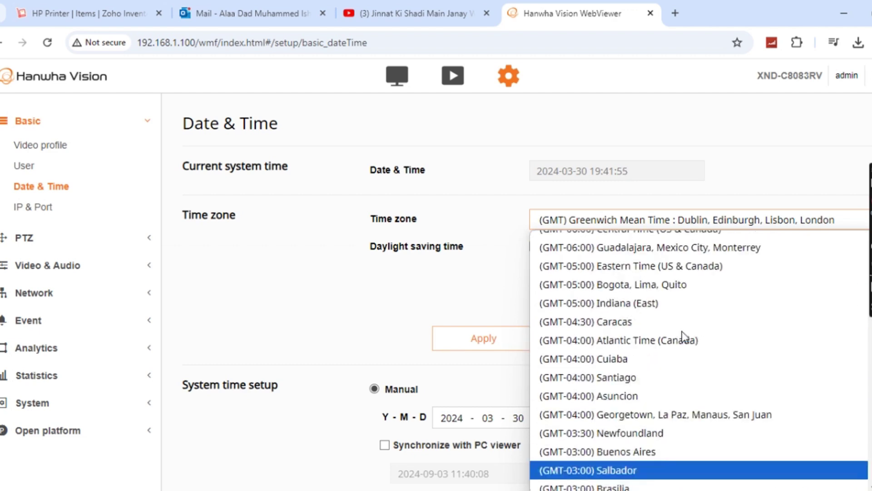
scroll(684, 336, "up", 2)
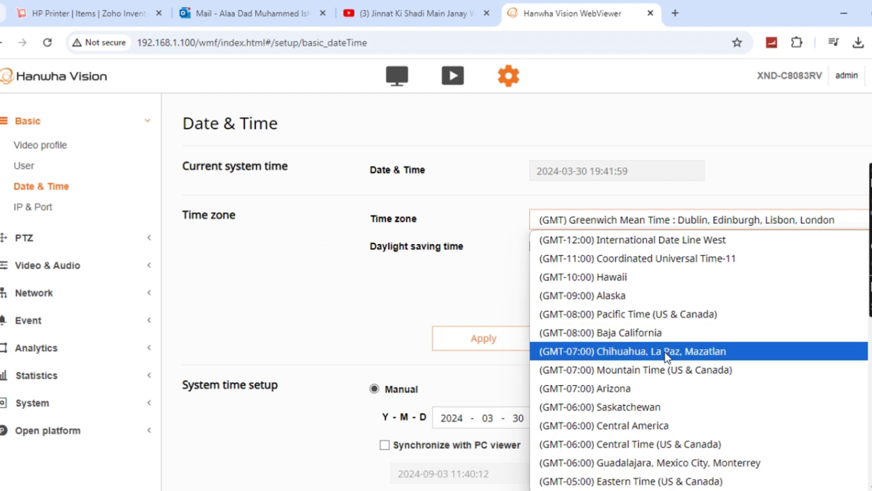
scroll(664, 353, "down", 5)
scroll(666, 357, "down", 9)
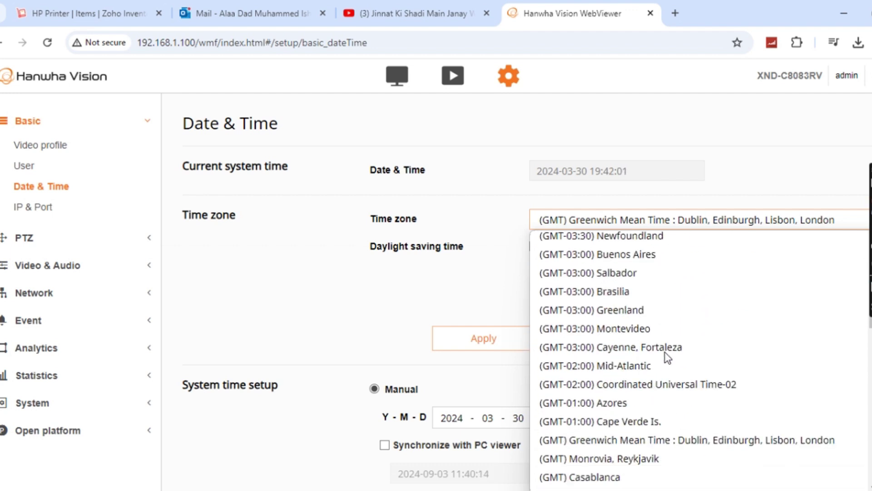
scroll(664, 351, "down", 1)
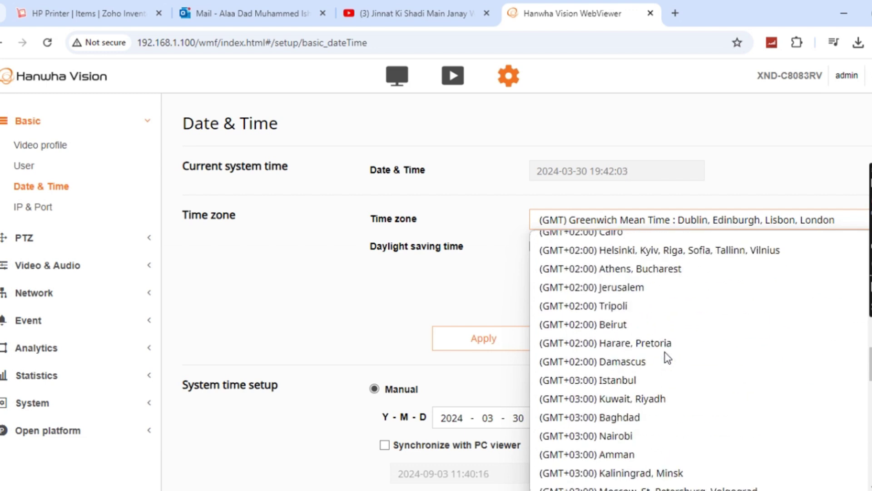
scroll(658, 318, "down", 3)
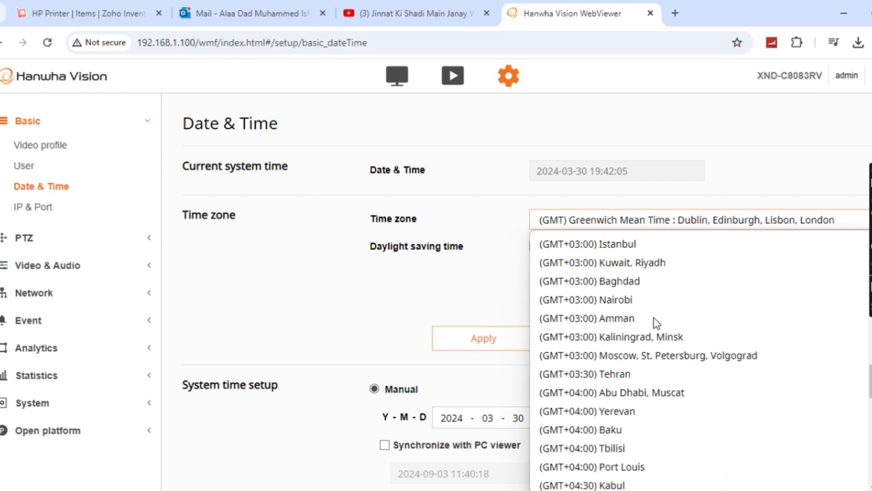
left_click(657, 396)
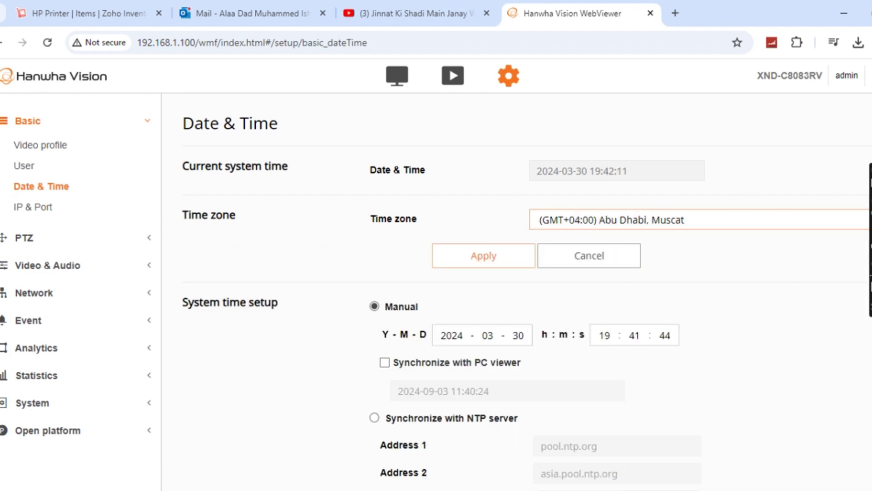
left_click(506, 255)
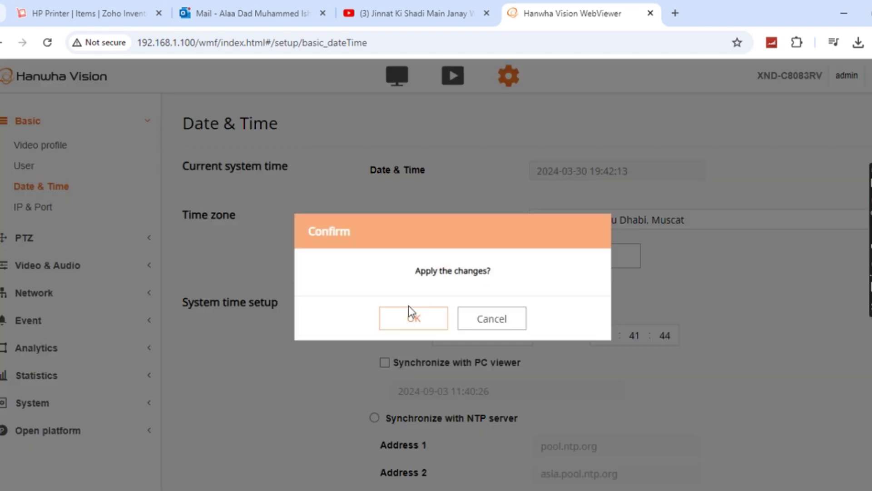
Confirm the time zone change and scroll down to review the NTP server addresses.
left_click(406, 307)
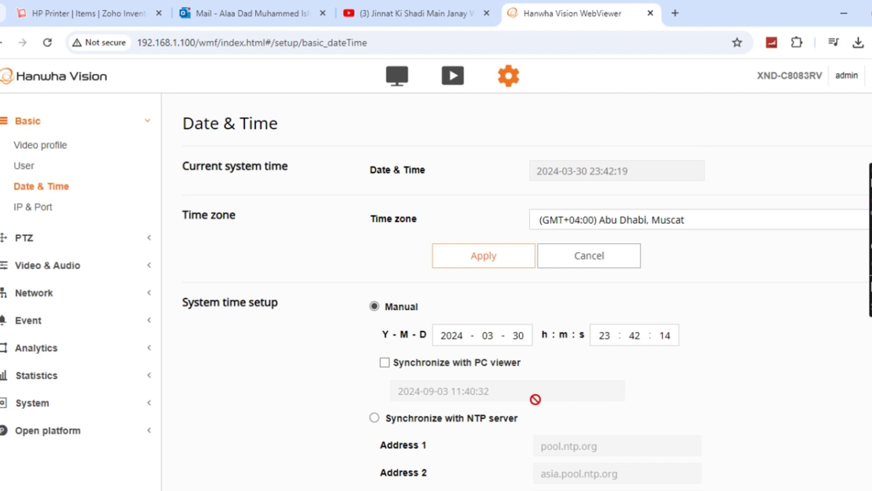
scroll(536, 397, "down", 2)
scroll(611, 393, "down", 1)
scroll(613, 394, "down", 1)
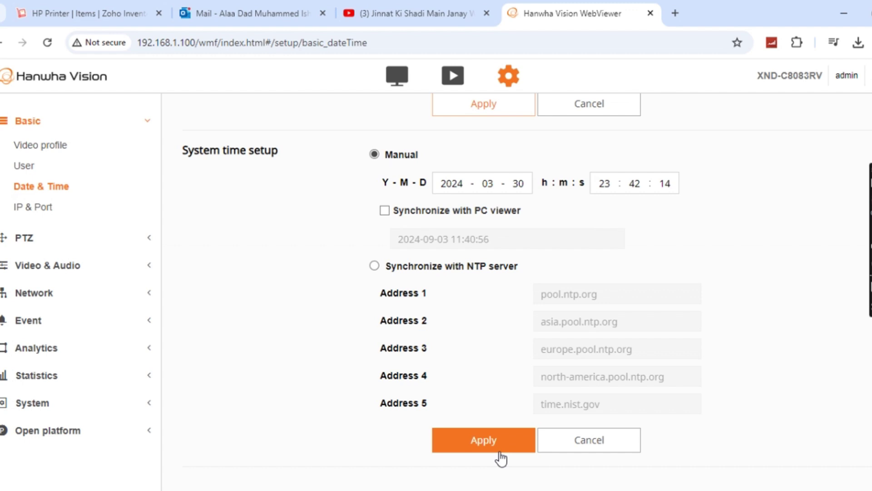
Open IP & Port, review the IPv4 setup, and show ports HTTP 80, HTTPS 443, RTSP 554.
left_click(37, 210)
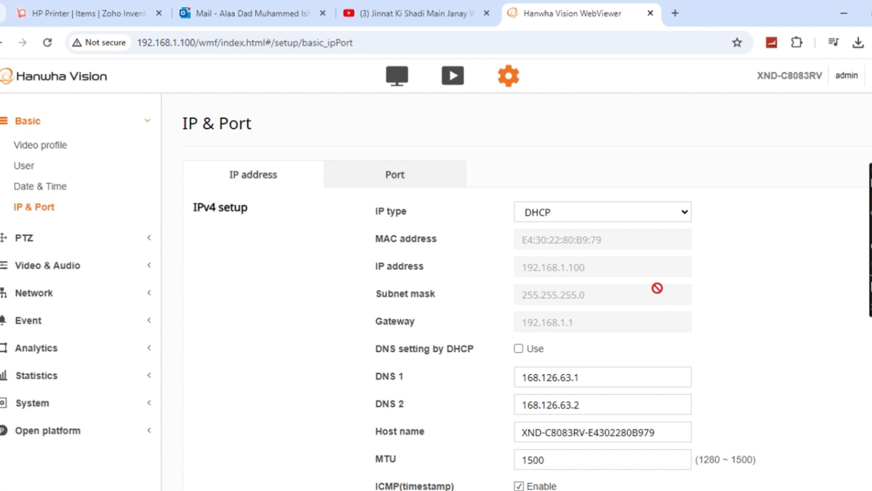
scroll(657, 288, "down", 1)
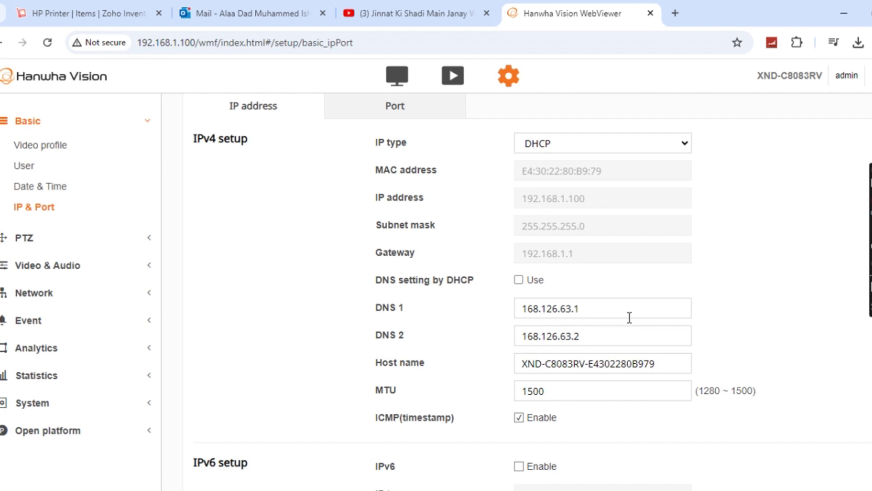
scroll(697, 370, "up", 1)
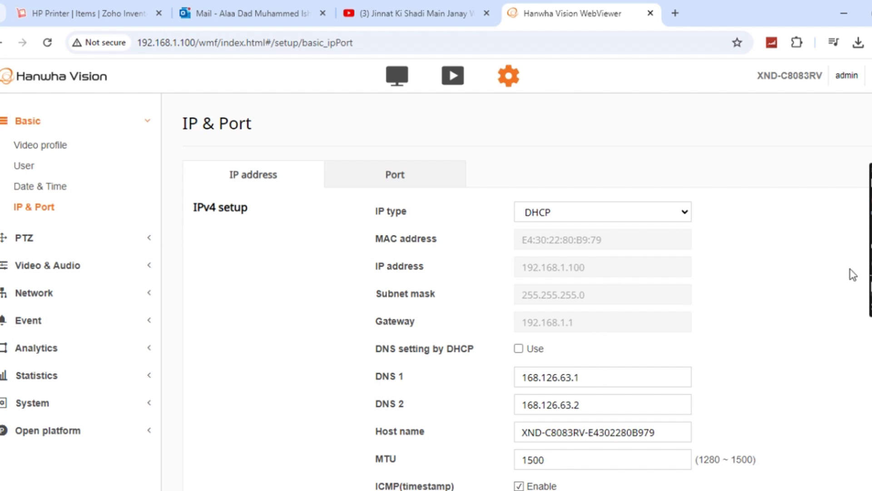
left_click(411, 181)
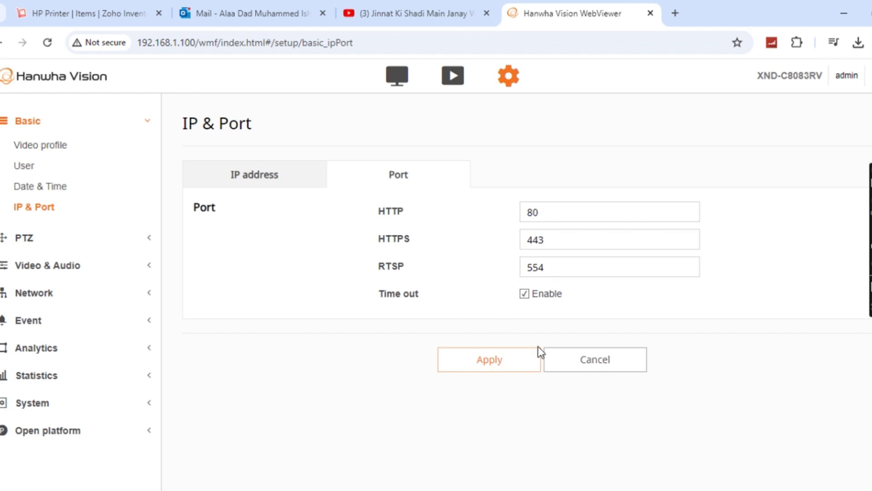
Review the IP address tab: DNS 168.126.63.1/168.126.63.2, MTU 1500, IPv6 disabled.
left_click(295, 184)
scroll(618, 281, "down", 3)
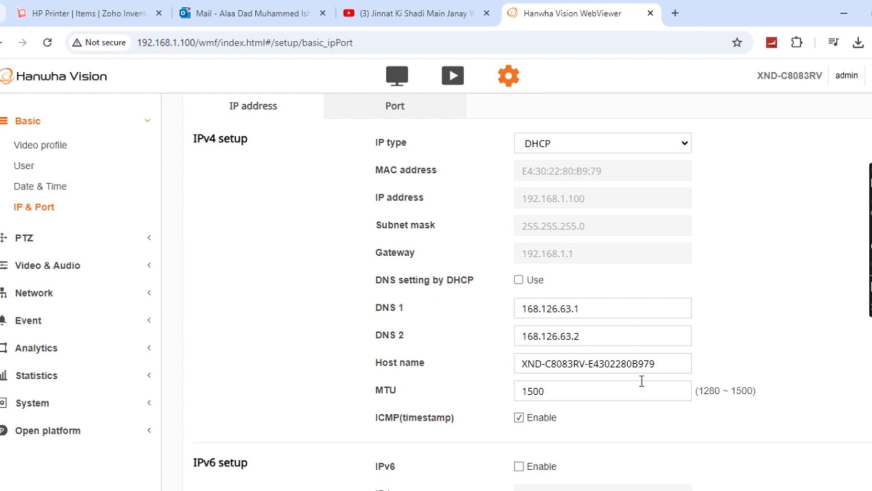
scroll(641, 380, "down", 1)
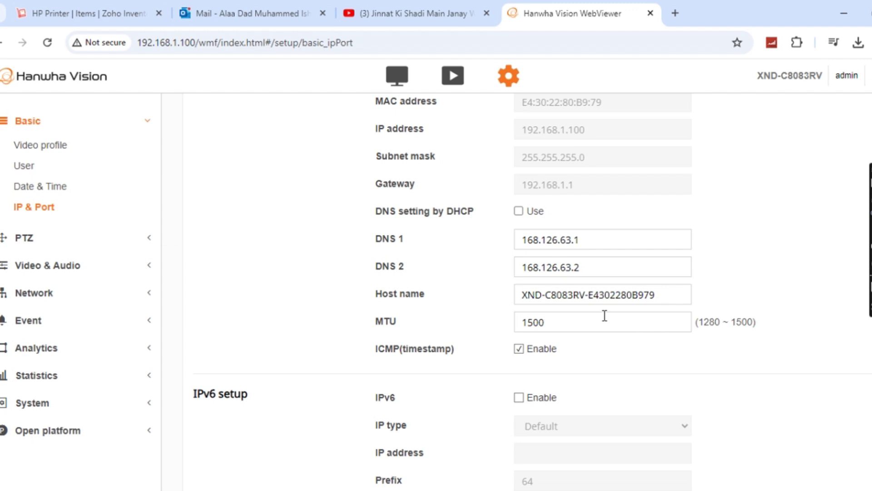
scroll(605, 315, "down", 2)
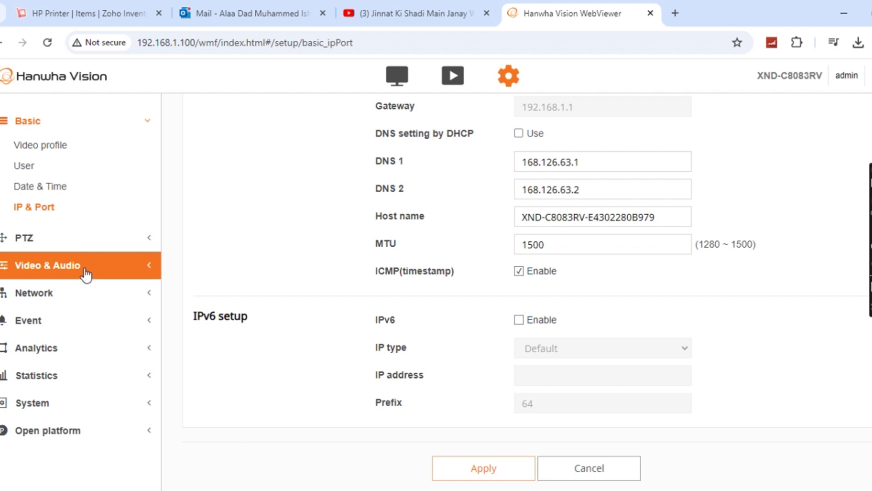
Expand the Network category in the sidebar, scroll through its entries, then collapse it.
left_click(68, 294)
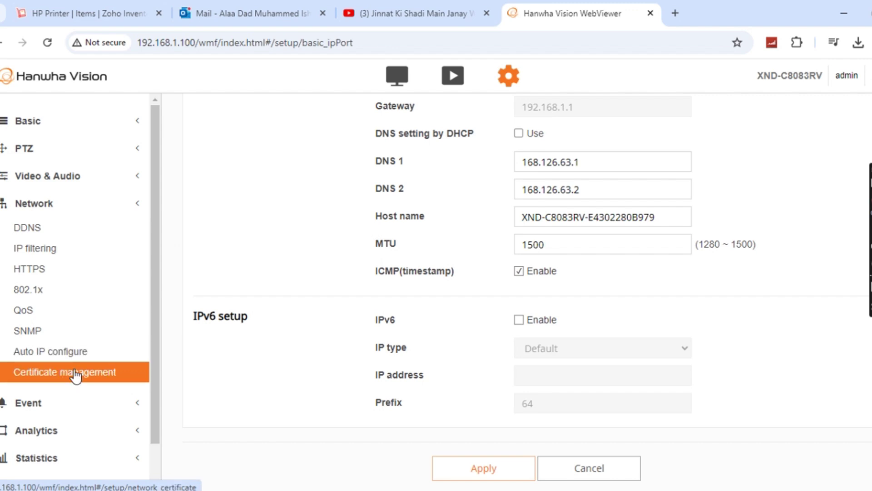
scroll(91, 364, "down", 1)
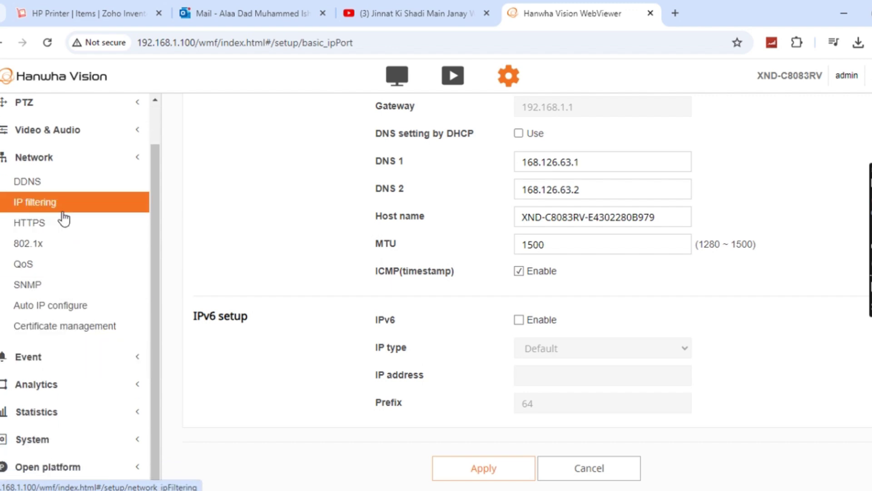
left_click(142, 164)
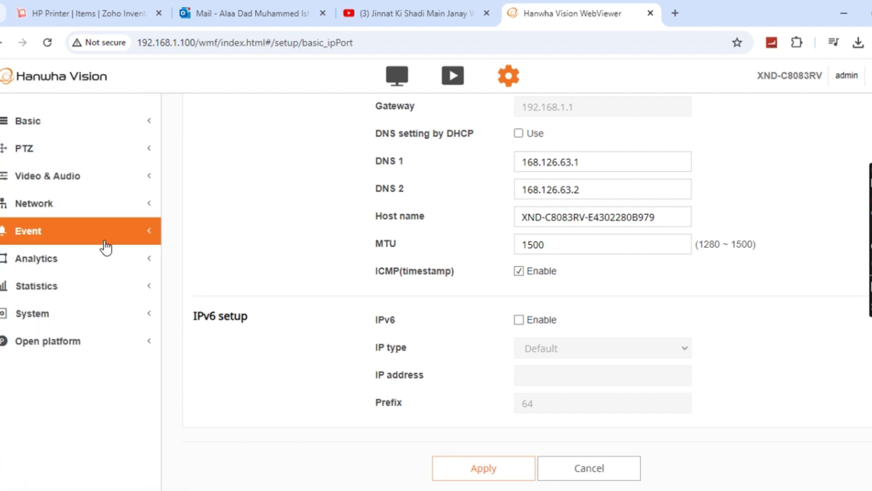
Look over the Event and Analytics menu categories, then expand Statistics to show People counting, Queue management, Heatmap and Data server setup.
left_click(142, 237)
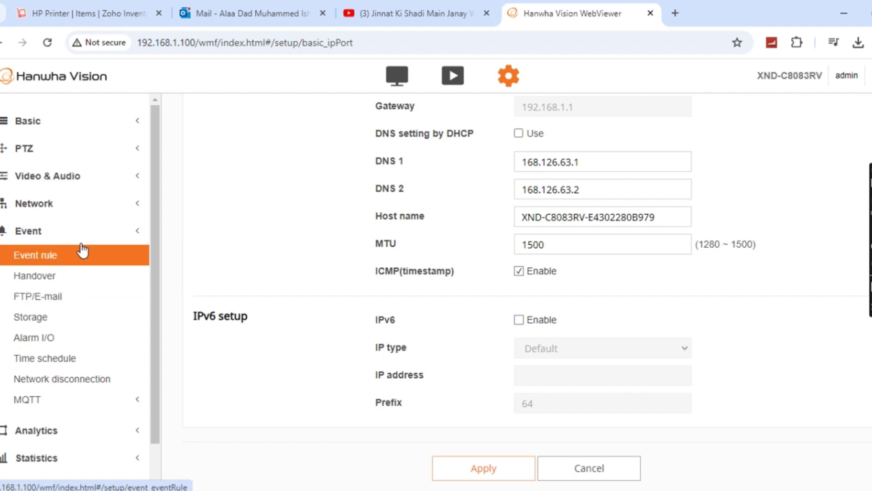
left_click(138, 235)
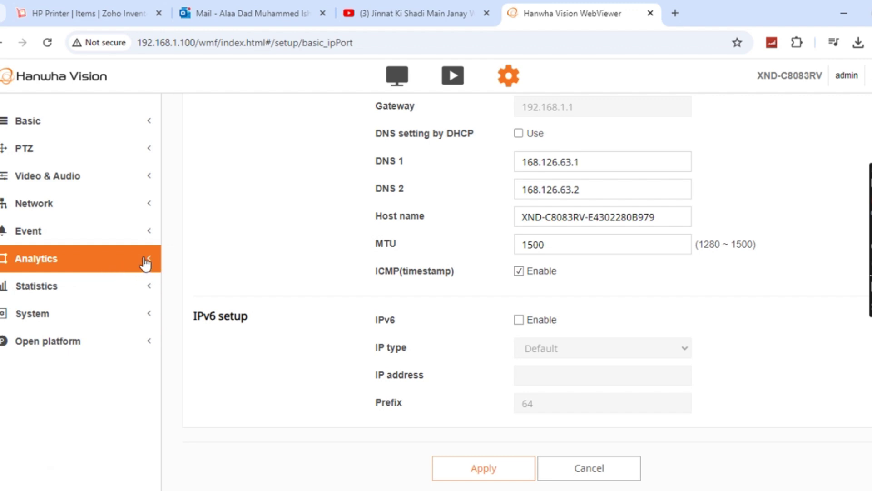
left_click(146, 263)
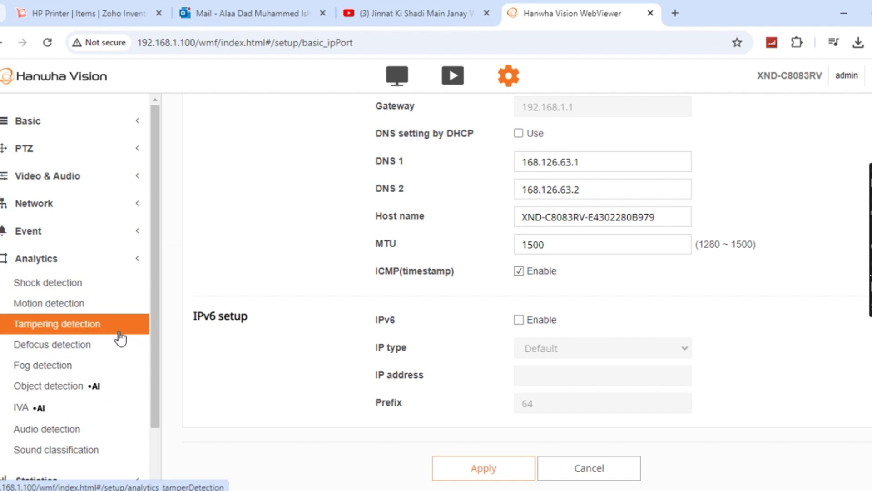
scroll(81, 346, "down", 2)
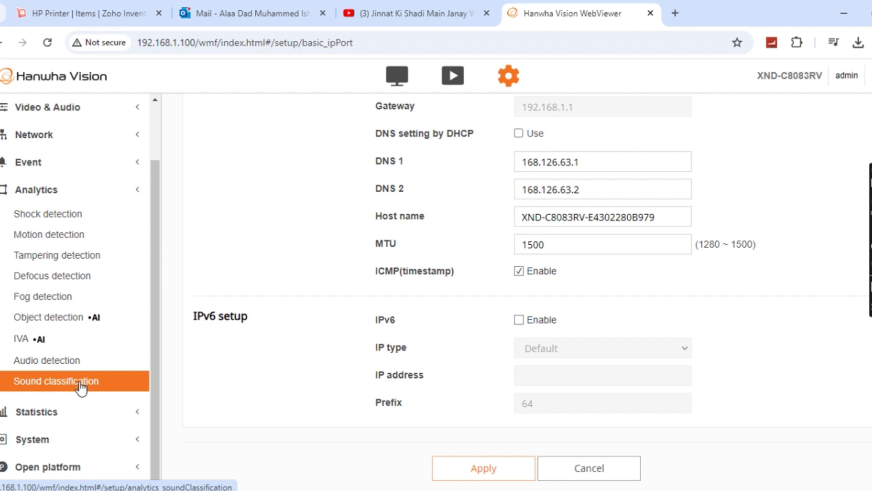
scroll(136, 195, "up", 2)
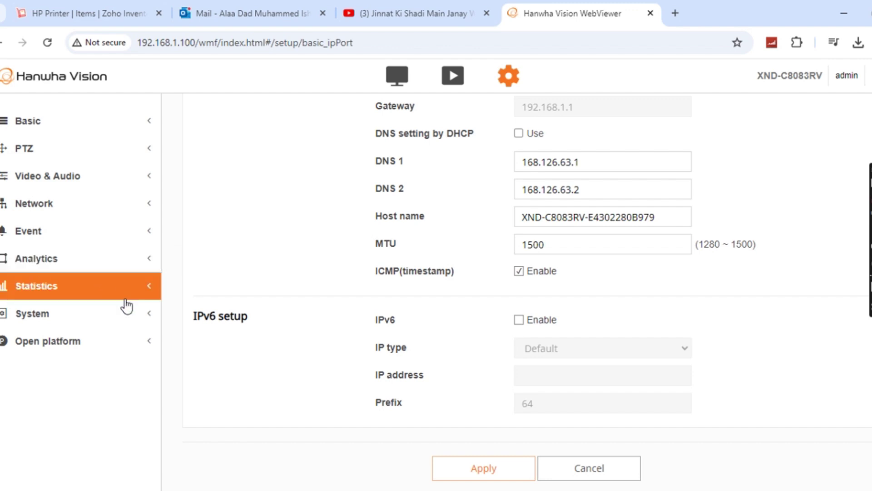
left_click(146, 295)
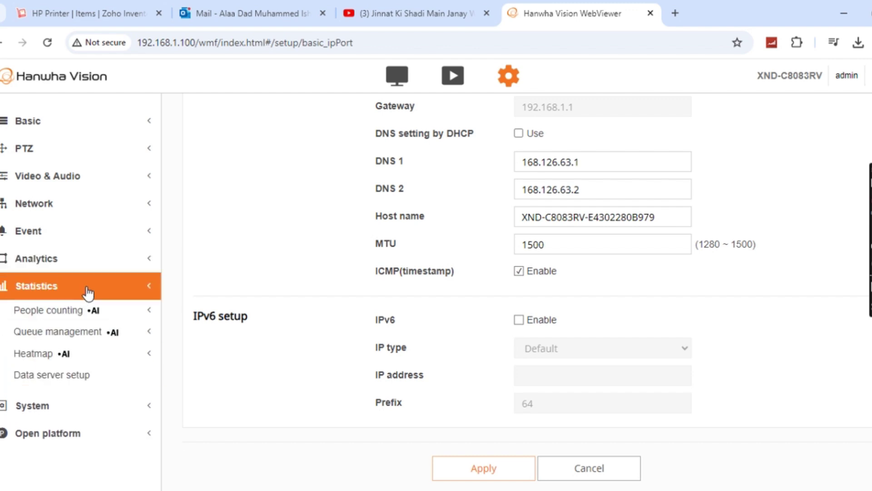